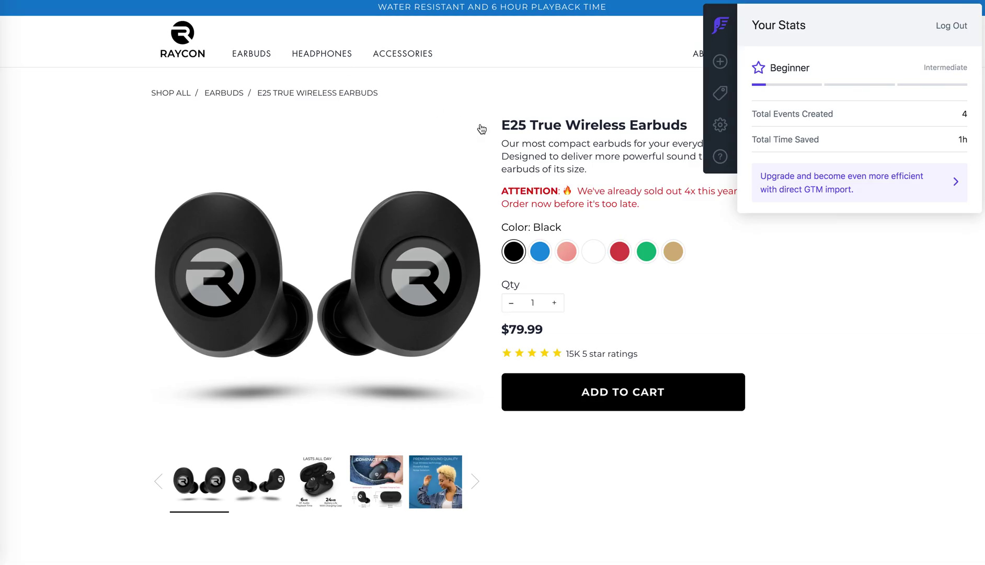
# Bring up the Raycon E25 earbuds page with the Elevar panel reporting 4 Google Analytics events
pyautogui.moveTo(657, 117)
# Save the GA tracking ID in Elevar settings and start a new Click-triggered event
pyautogui.click(721, 126)
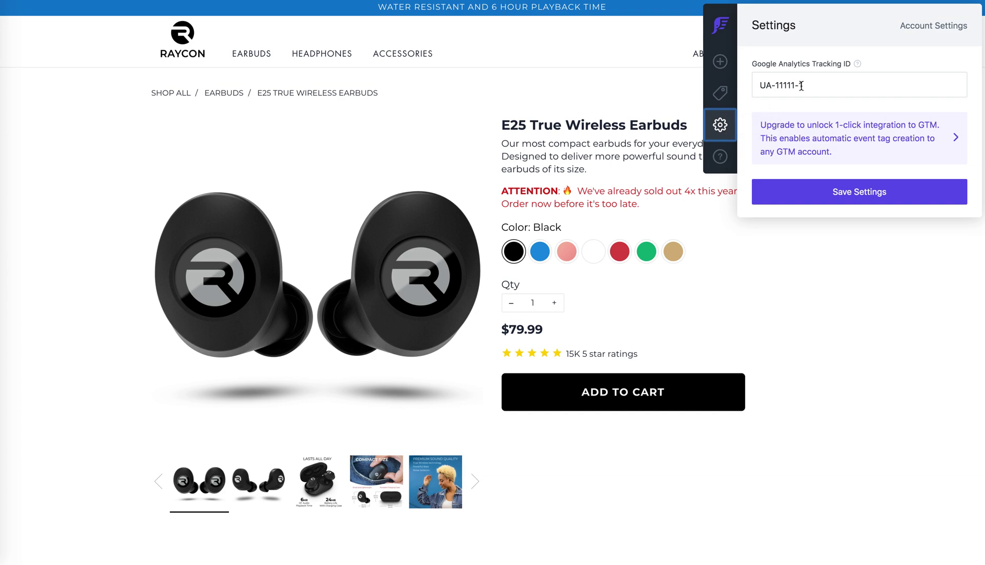
pyautogui.click(853, 198)
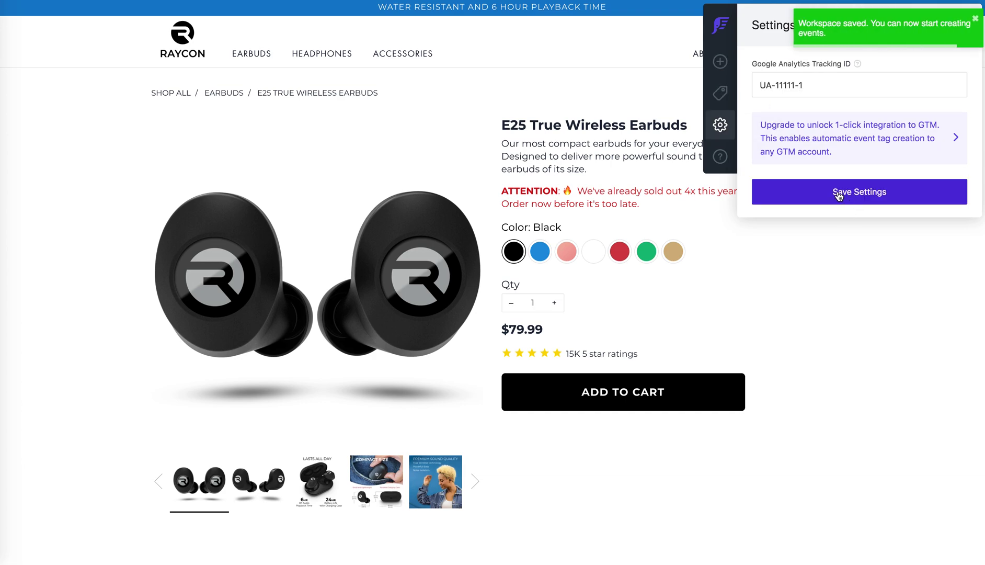
pyautogui.click(724, 69)
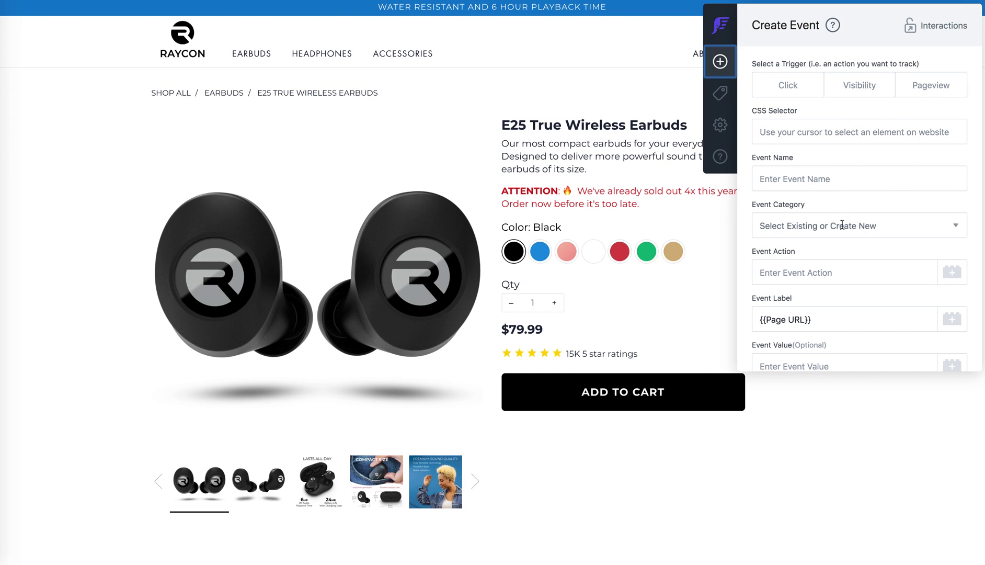
pyautogui.scroll(-1, 842, 224)
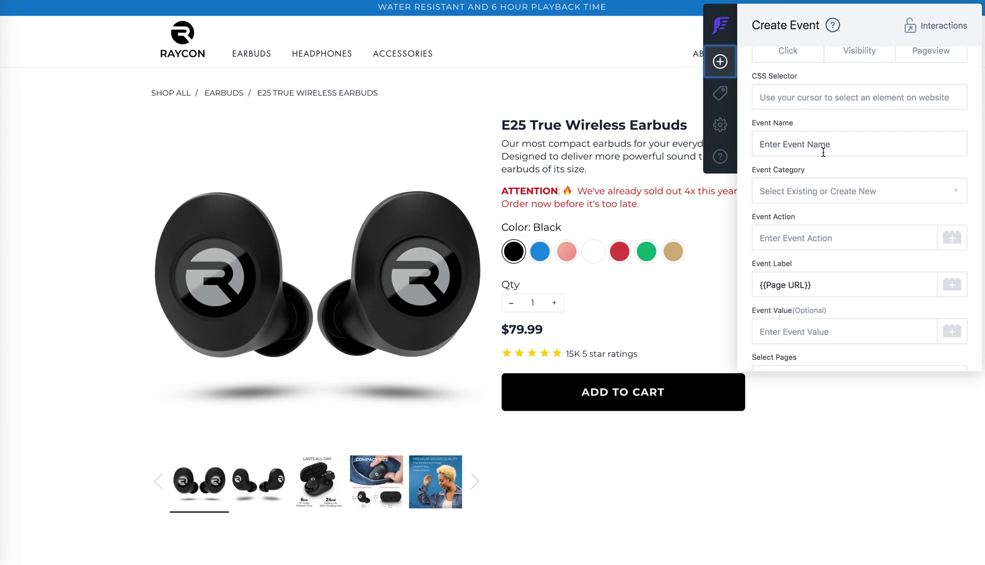
pyautogui.scroll(1, 824, 152)
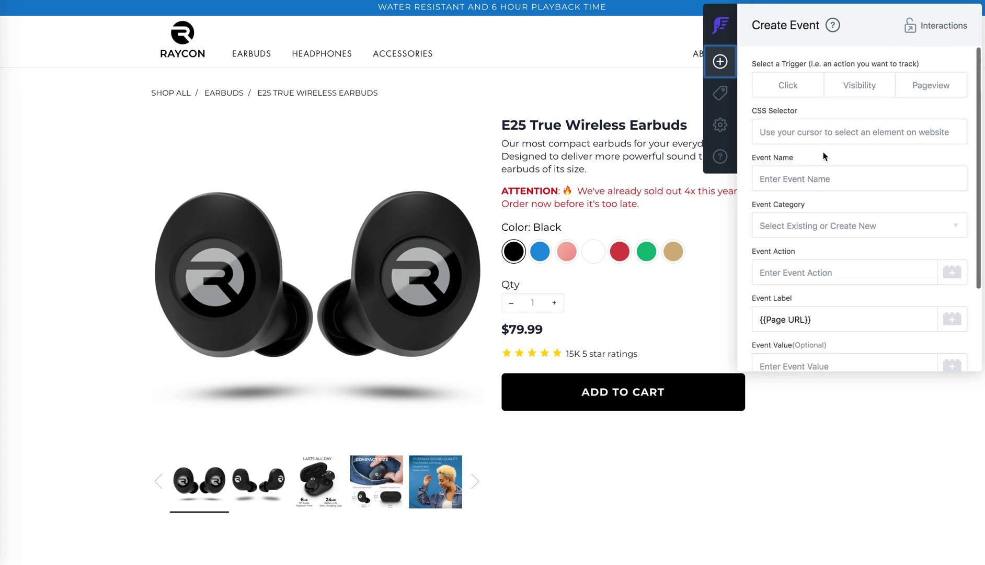
pyautogui.click(792, 96)
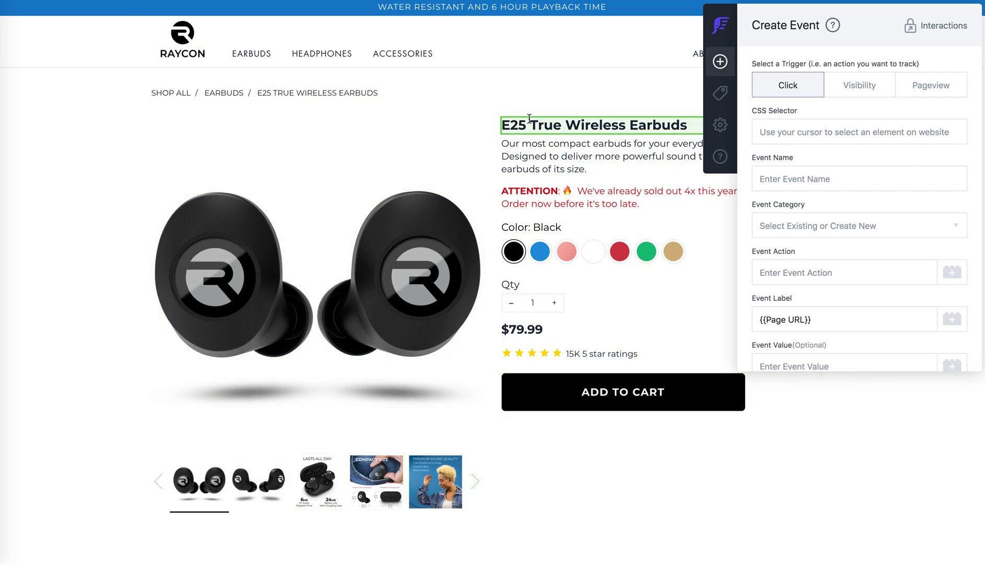
# Create 'Review Stars Click' on the star-ratings row: category product page, action 'review stars click'
pyautogui.click(659, 352)
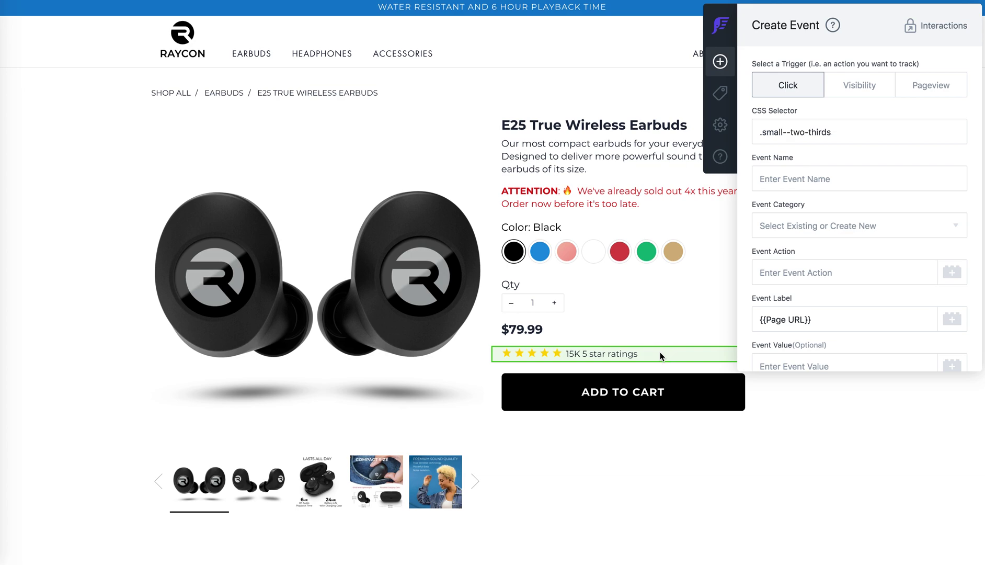
pyautogui.click(785, 175)
pyautogui.write('Review ')
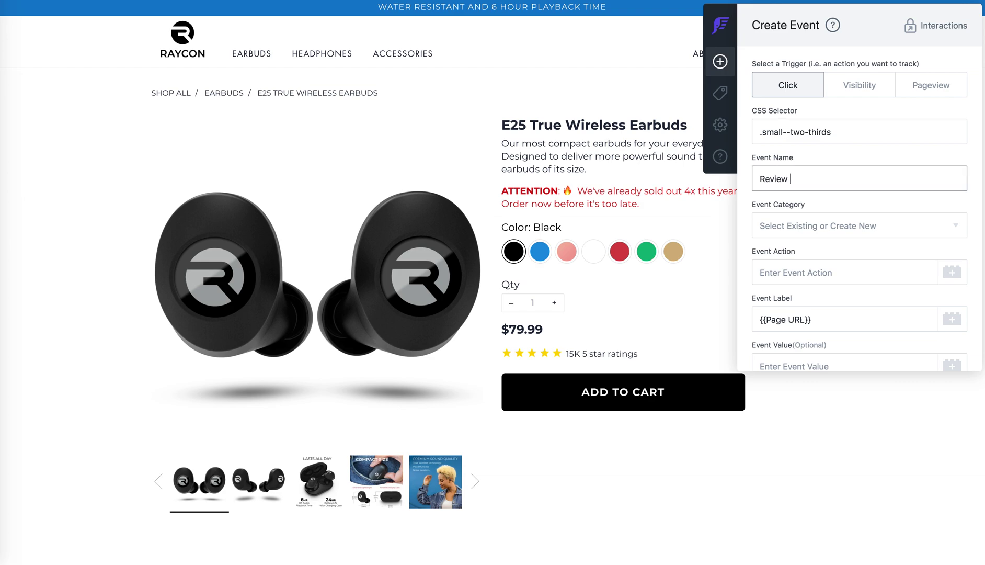
pyautogui.write('Stars Click')
pyautogui.click(789, 217)
pyautogui.click(787, 279)
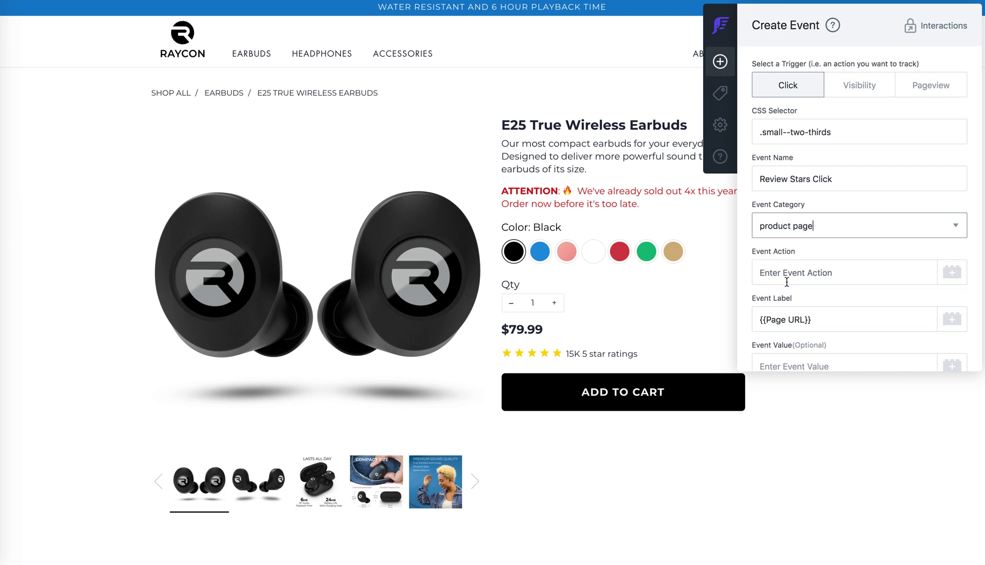
pyautogui.click(791, 274)
pyautogui.write('review')
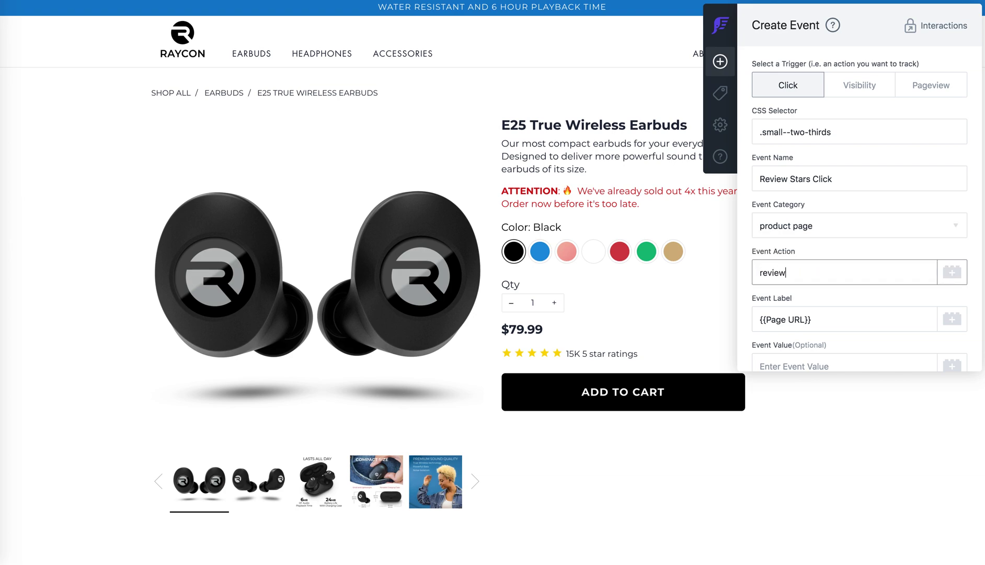
pyautogui.write(' stars click')
pyautogui.scroll(-3, 843, 277)
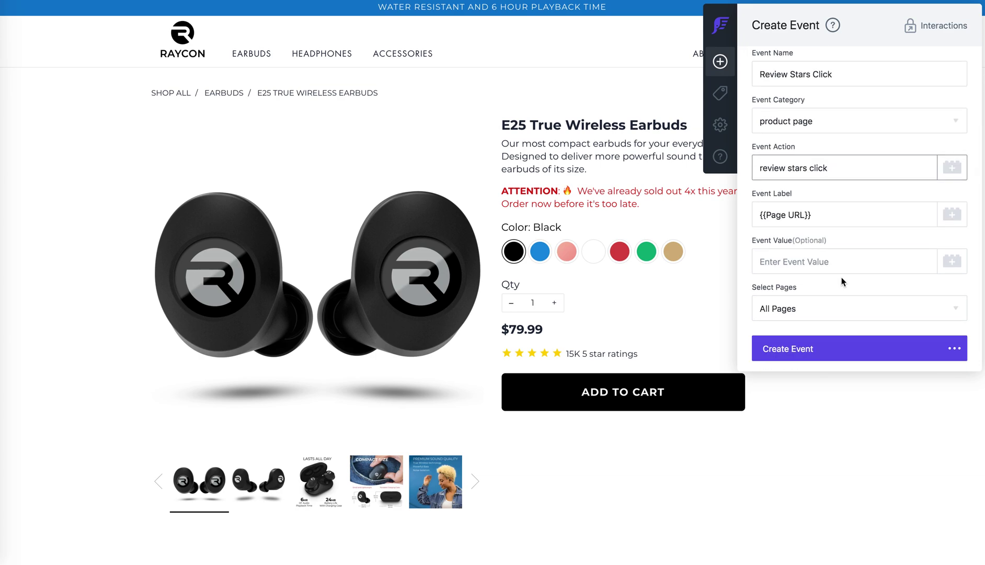
pyautogui.scroll(-1, 785, 271)
pyautogui.click(802, 357)
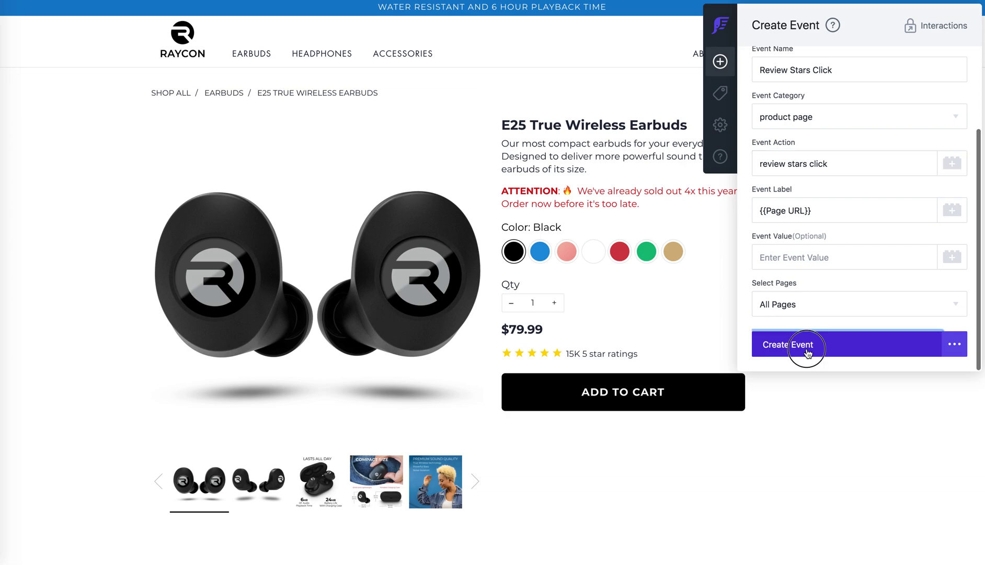
# Start another Click event targeting the .product__instagram customer photos section
pyautogui.scroll(-1, 595, 347)
pyautogui.scroll(-6, 594, 347)
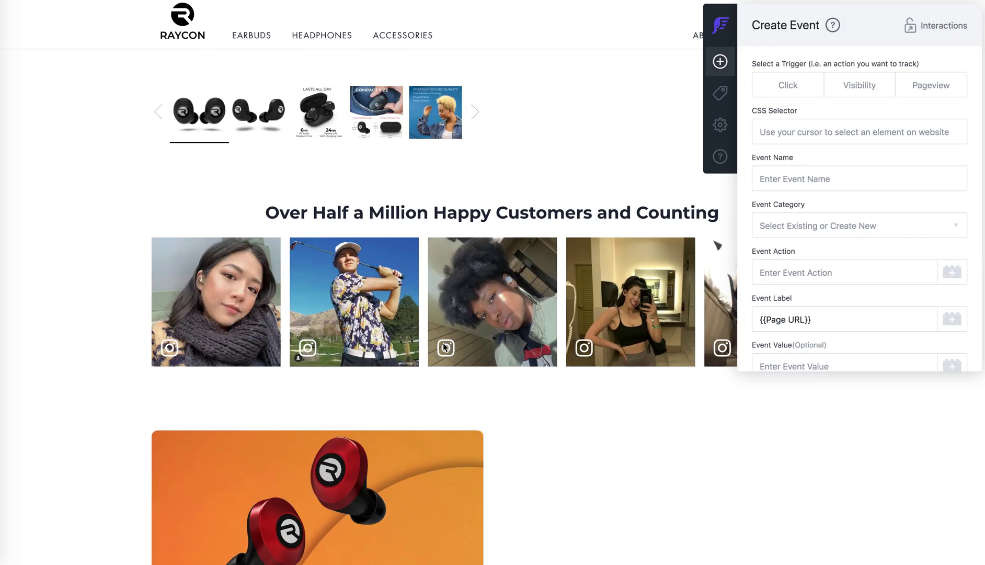
pyautogui.click(790, 90)
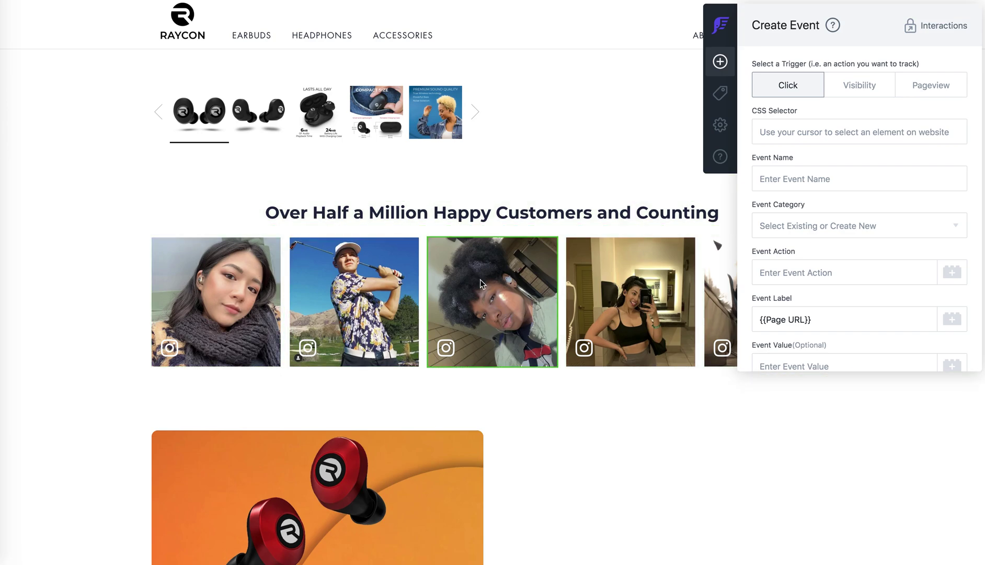
pyautogui.click(103, 267)
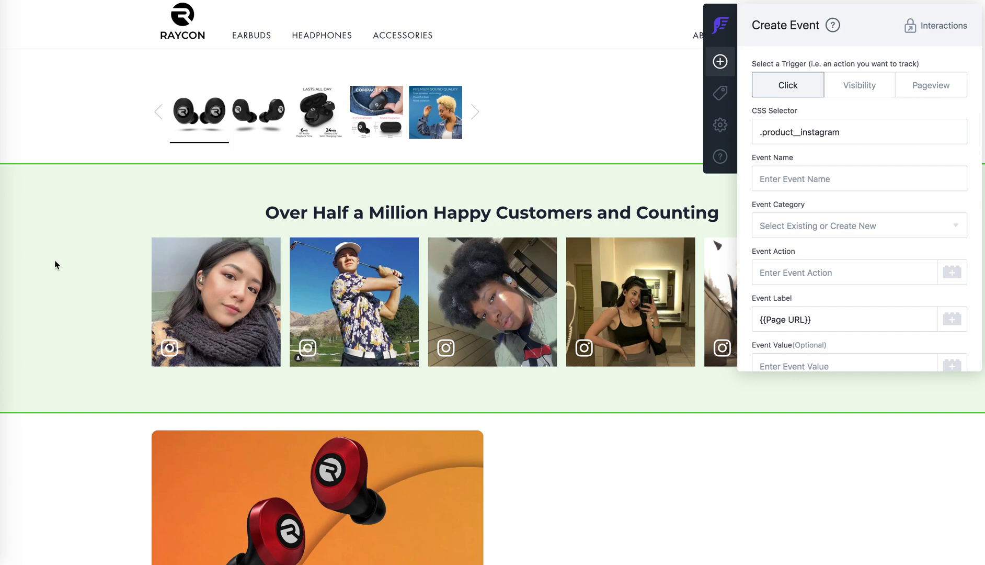
# Name it 'UGC Click' with category product page and action 'ugc click - {{Click URL}}', then create it
pyautogui.click(774, 180)
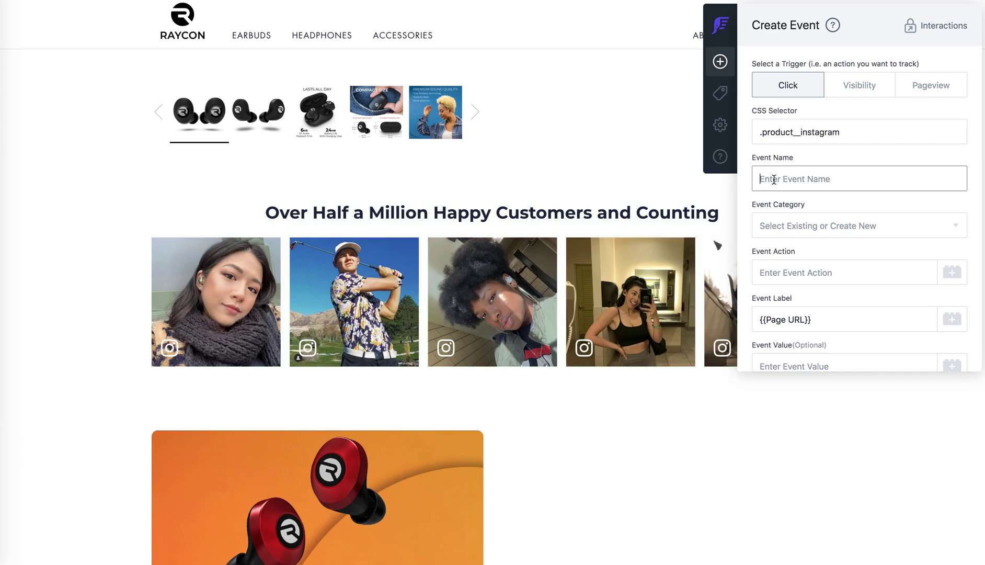
pyautogui.write('UGC Click')
pyautogui.click(785, 225)
pyautogui.click(791, 278)
pyautogui.click(791, 278)
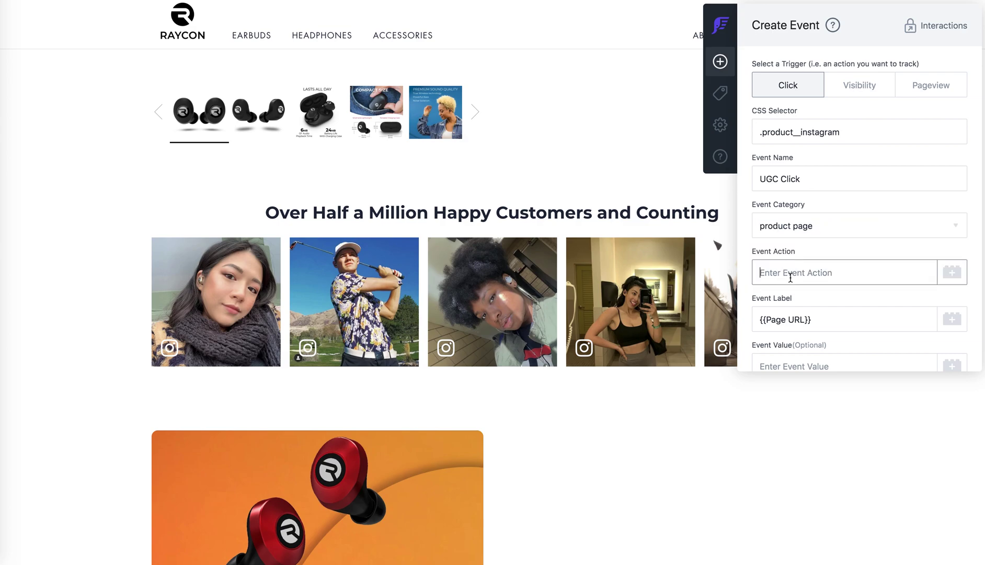
pyautogui.write('ugc click')
pyautogui.write('- {{click')
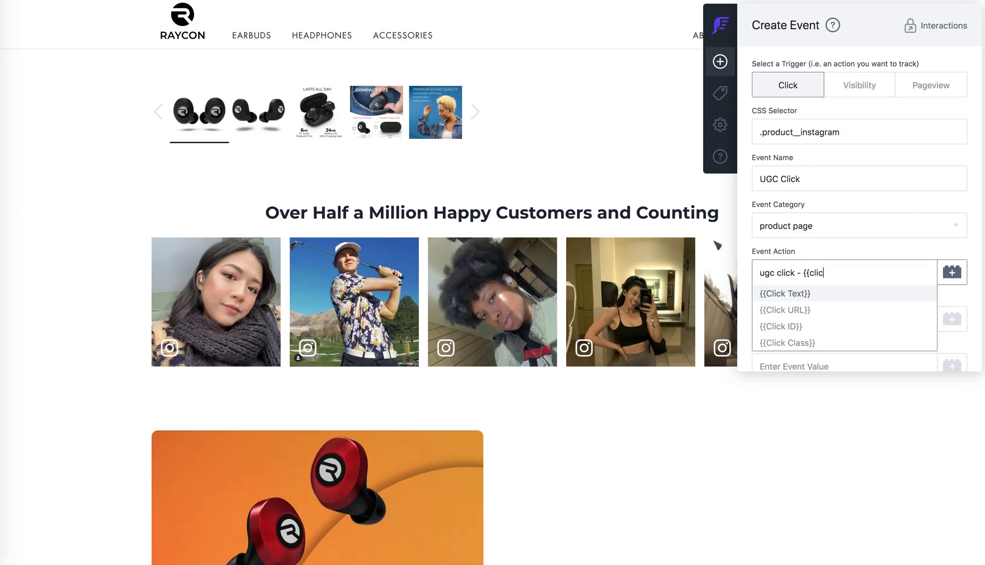
pyautogui.click(831, 311)
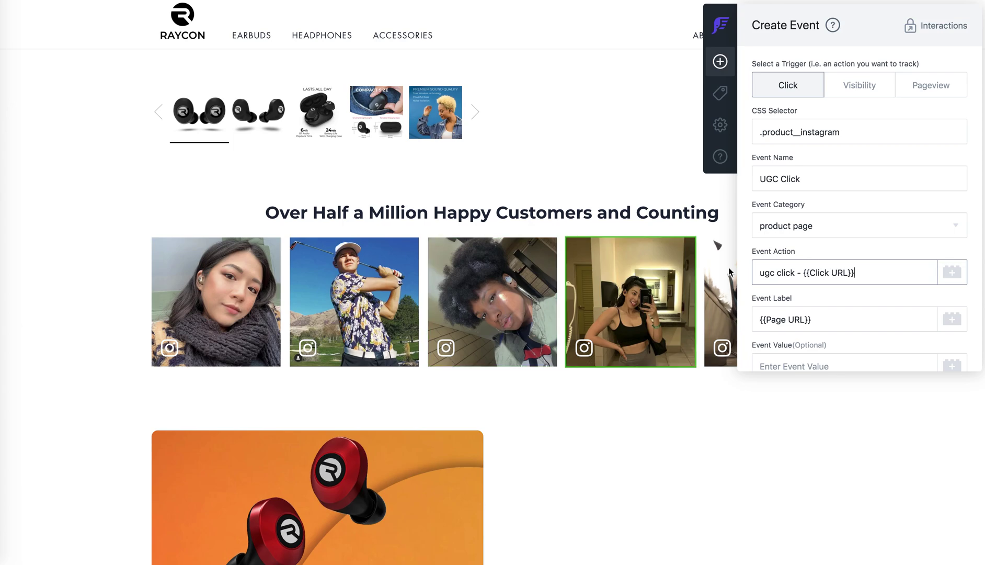
pyautogui.scroll(-3, 836, 293)
pyautogui.click(833, 345)
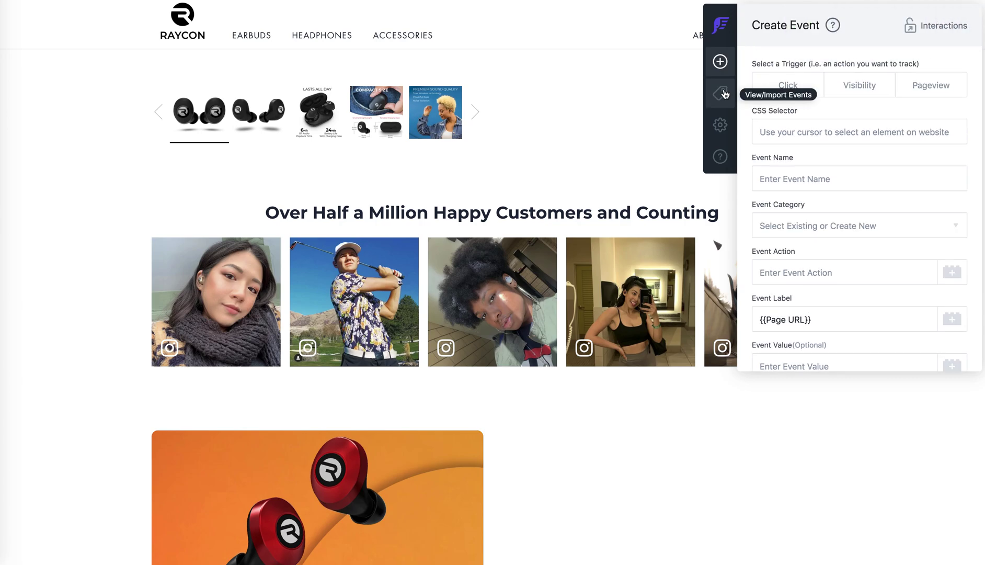
# Download both events as a GTM container JSON file and go to Tag Manager's Admin page
pyautogui.click(724, 94)
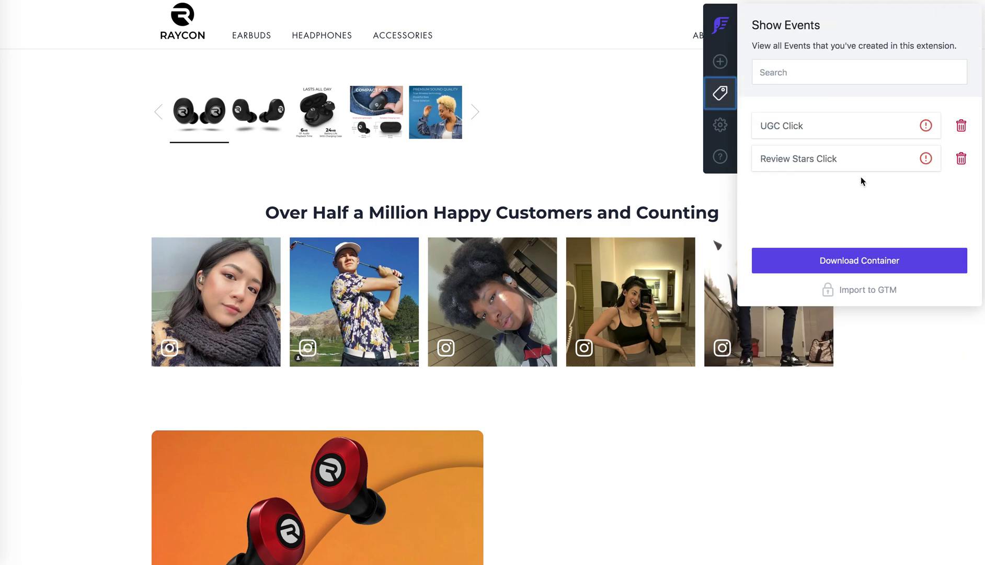
pyautogui.click(875, 260)
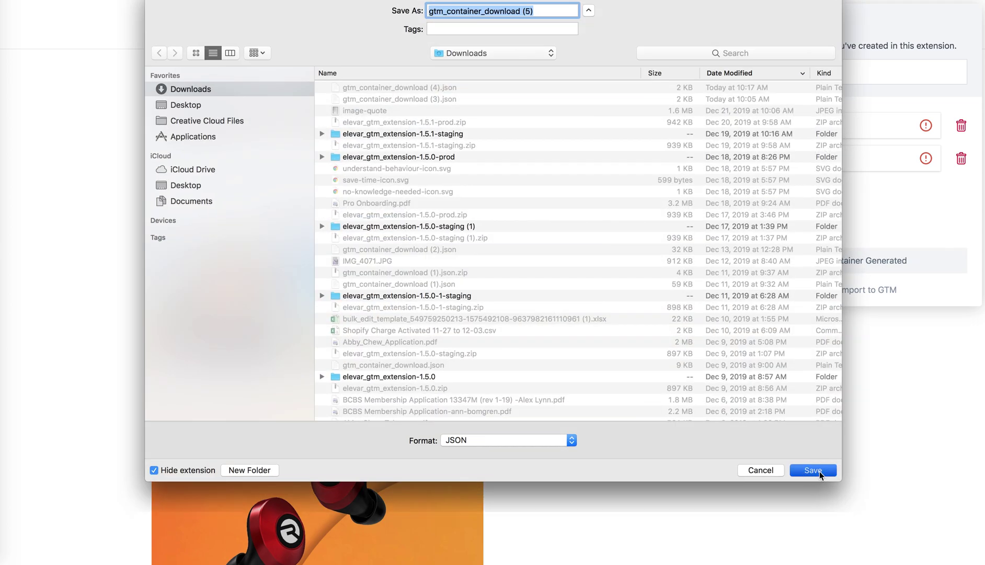
pyautogui.click(820, 471)
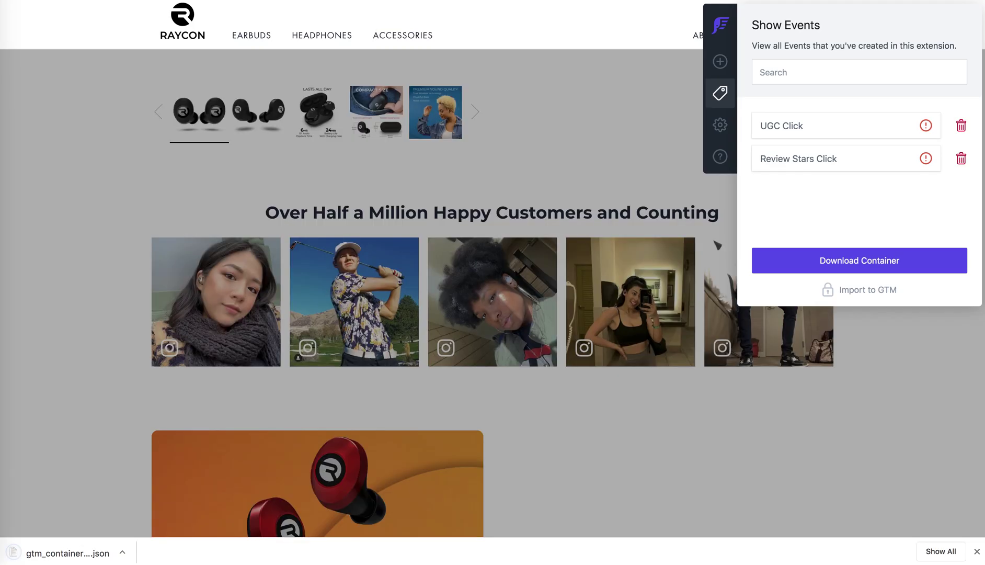
pyautogui.hotkey('ctrl', 'Tab')
pyautogui.click(151, 52)
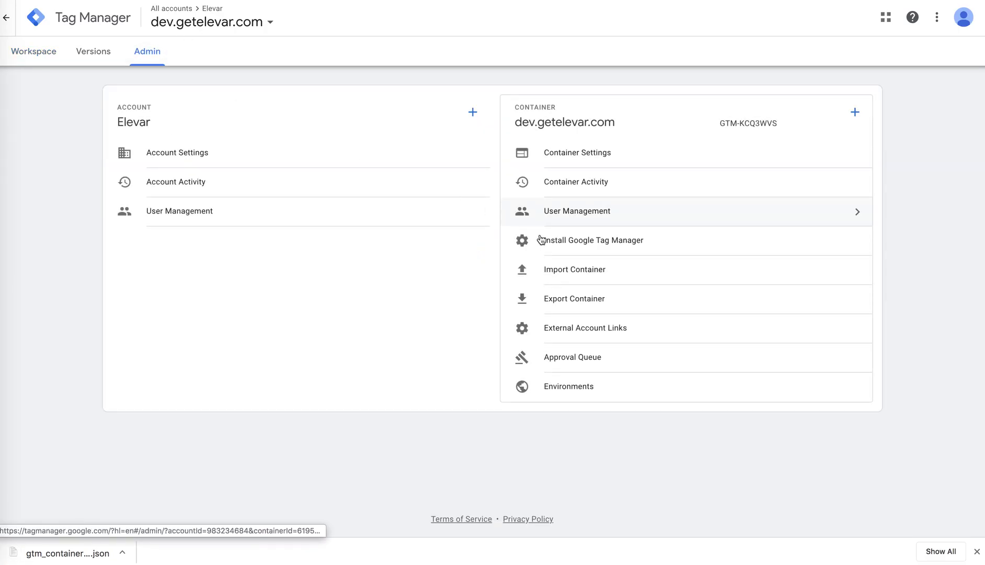
# Import gtm_container_download (5).json, merging it into the existing Default Workspace
pyautogui.click(579, 269)
pyautogui.click(247, 184)
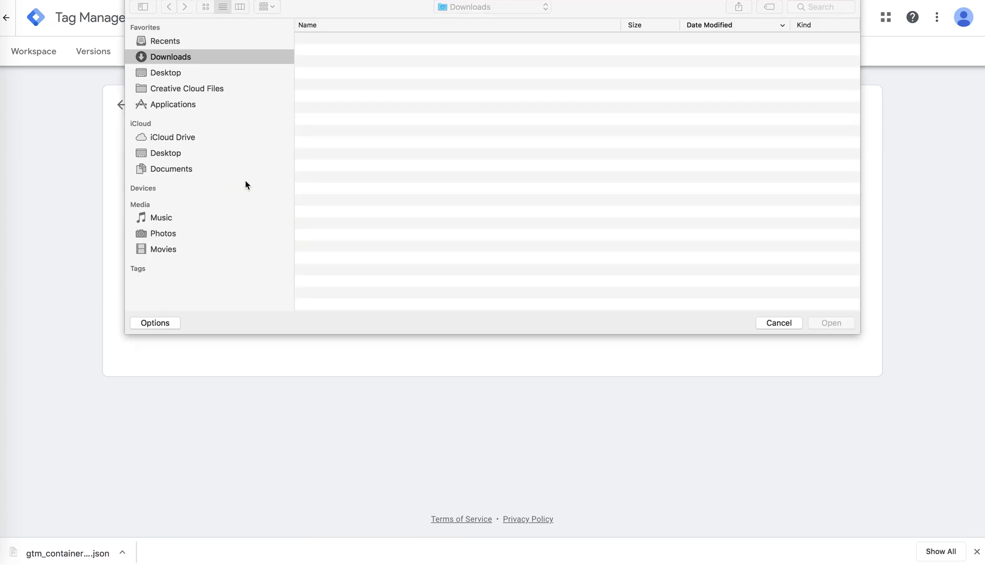
pyautogui.doubleClick(352, 37)
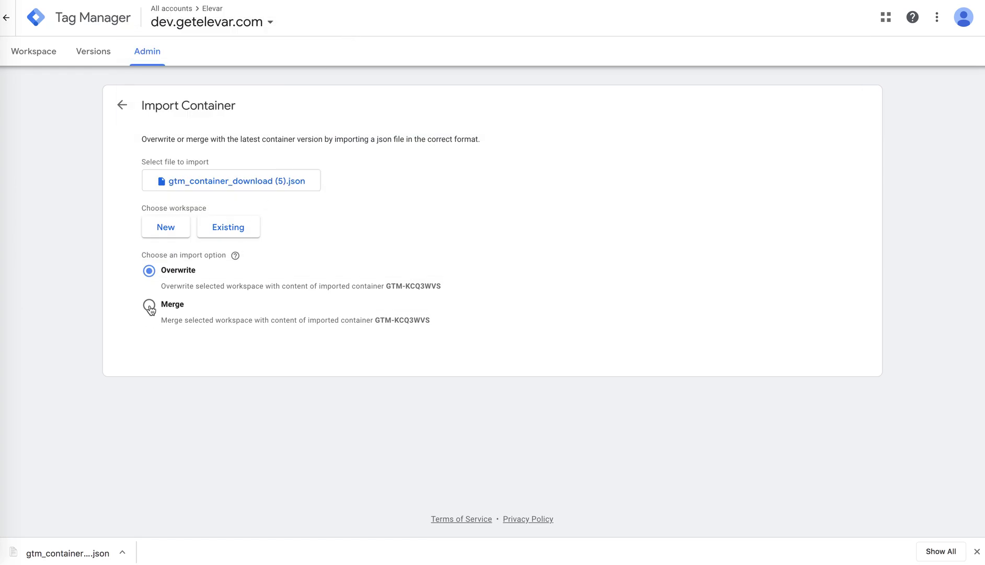
pyautogui.click(149, 309)
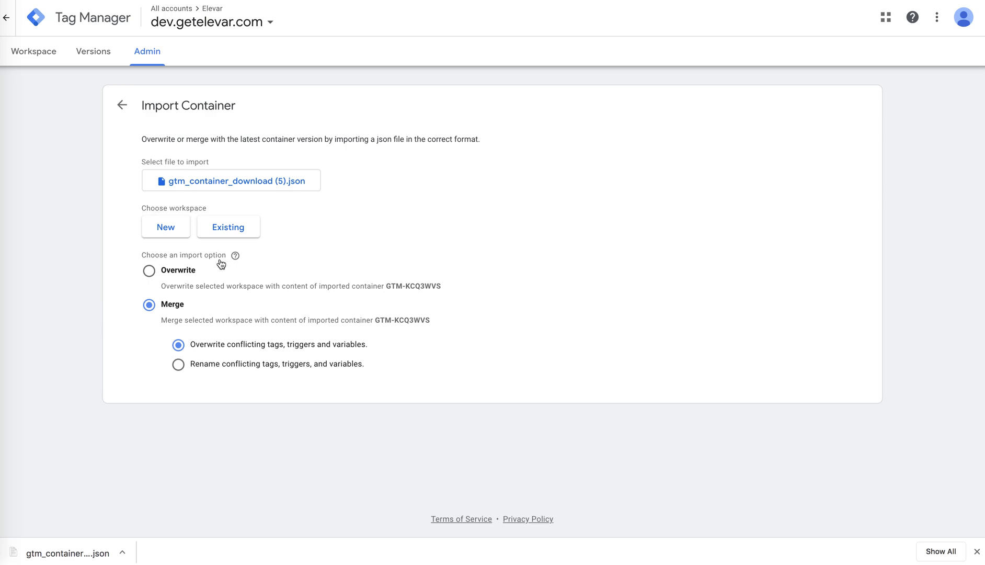
pyautogui.click(236, 227)
pyautogui.click(335, 71)
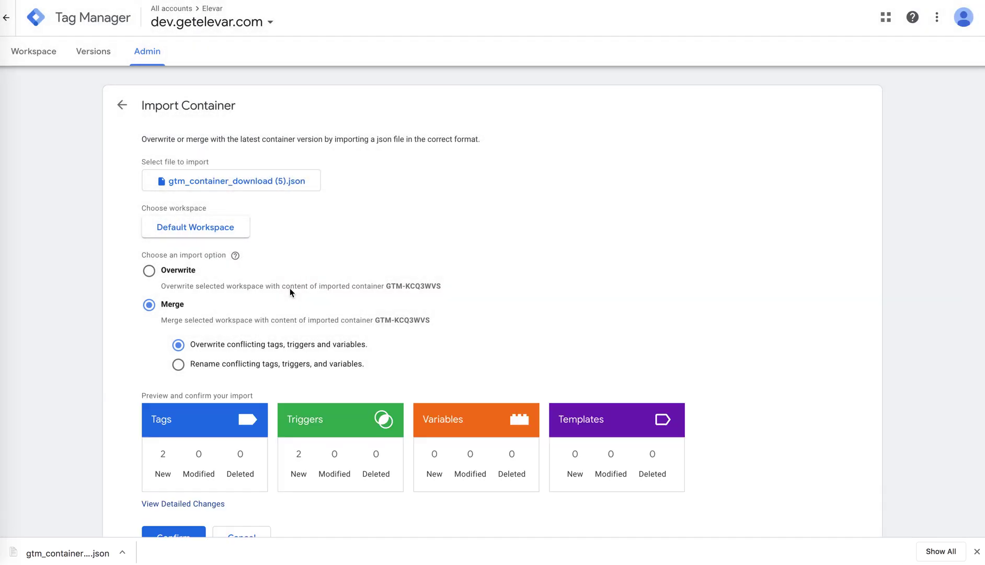
pyautogui.scroll(-2, 217, 451)
pyautogui.click(174, 466)
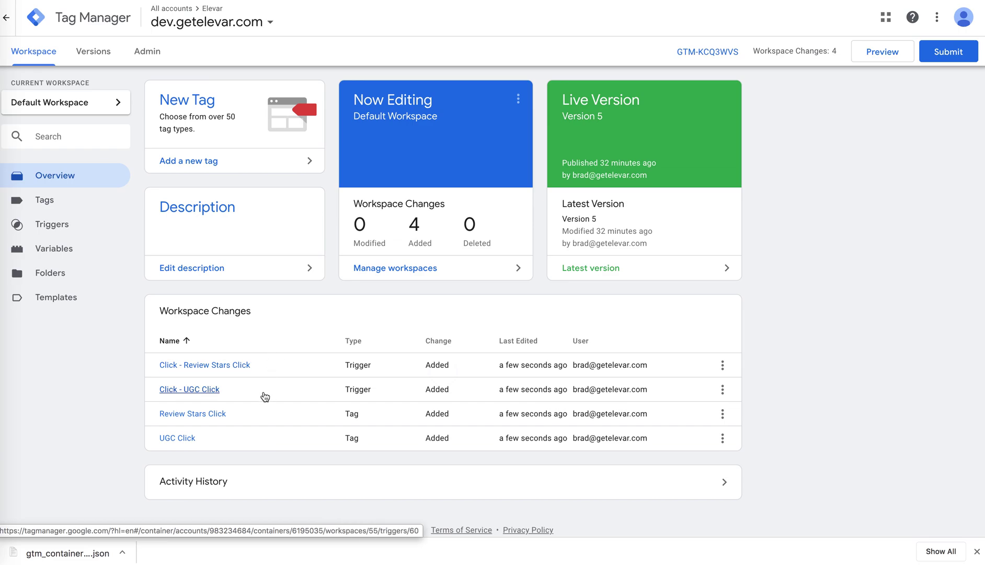
# Inspect the imported Review Stars Click tag's Universal Analytics event configuration
pyautogui.click(183, 415)
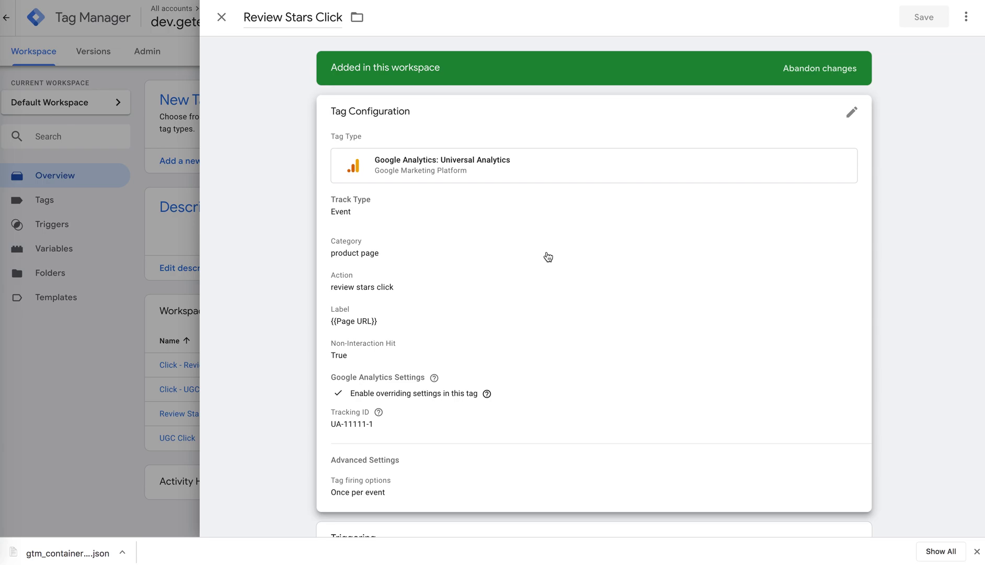
pyautogui.scroll(-1, 548, 256)
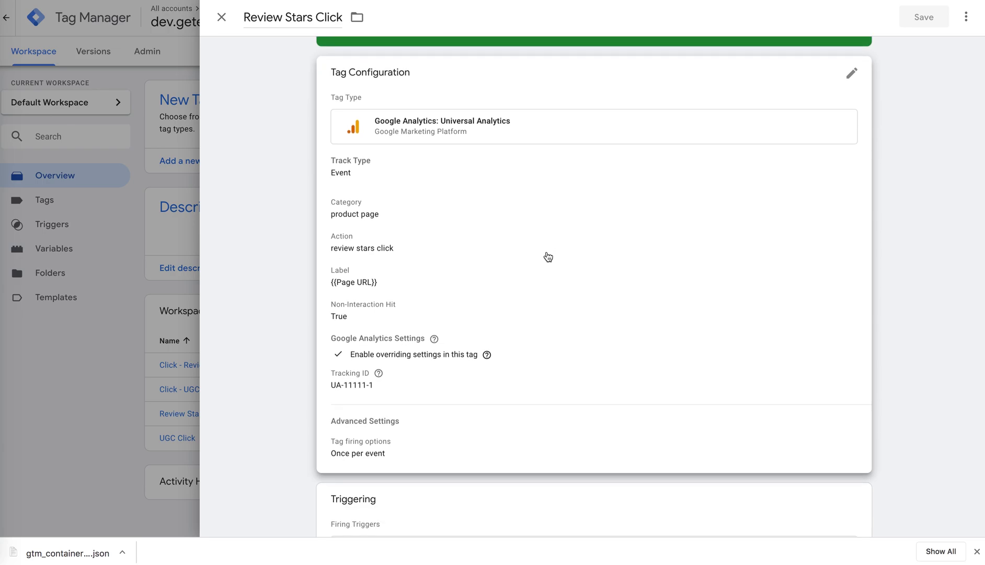